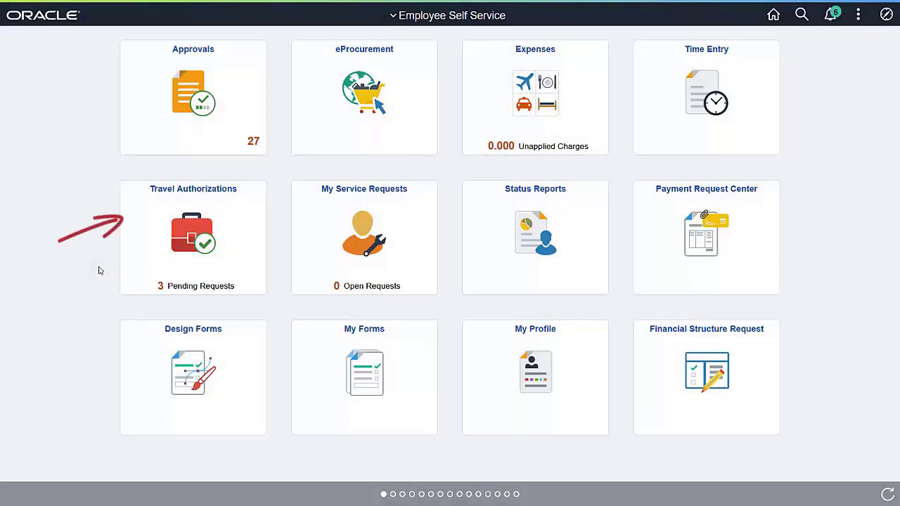
- Review Action menus for the Conference in Boston request and approved Learning Sciences authorization
click(171, 264)
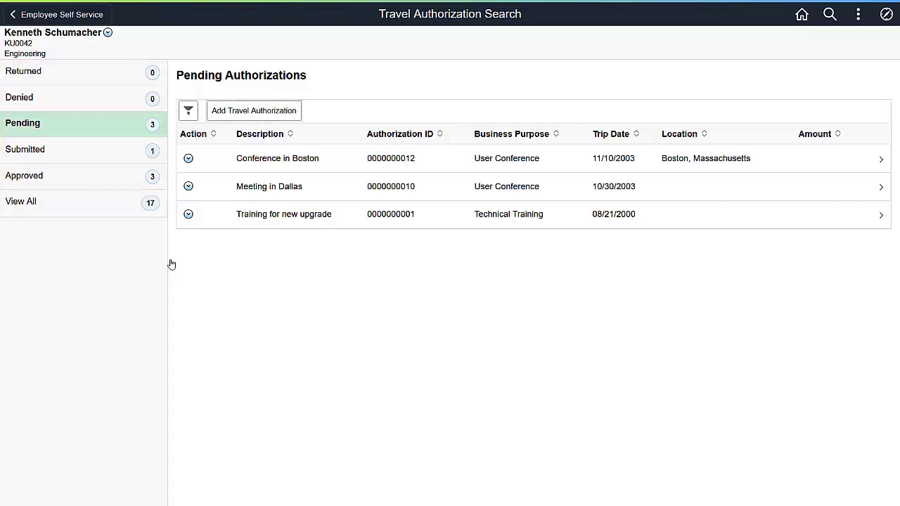
click(188, 159)
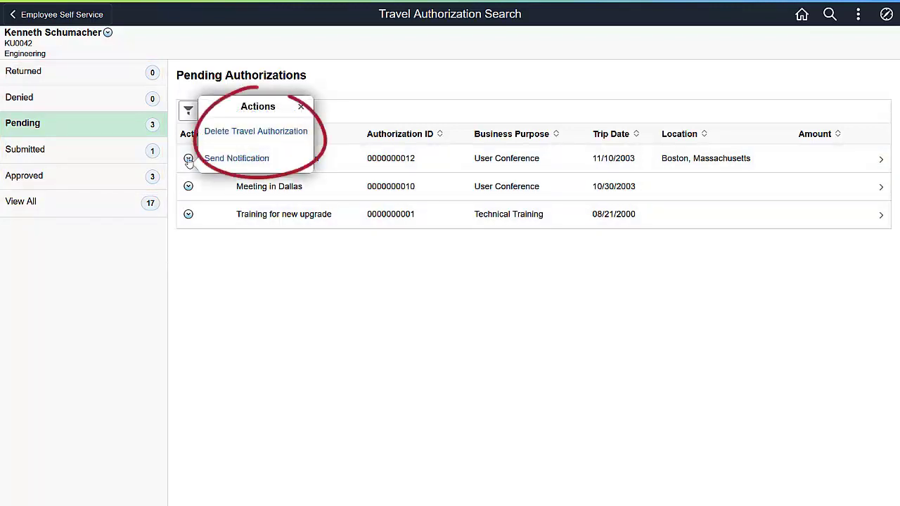
click(301, 108)
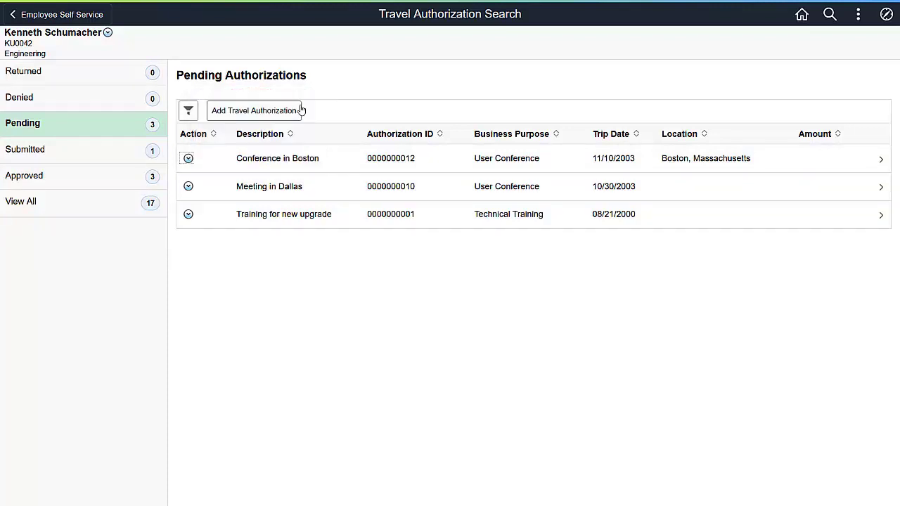
click(104, 183)
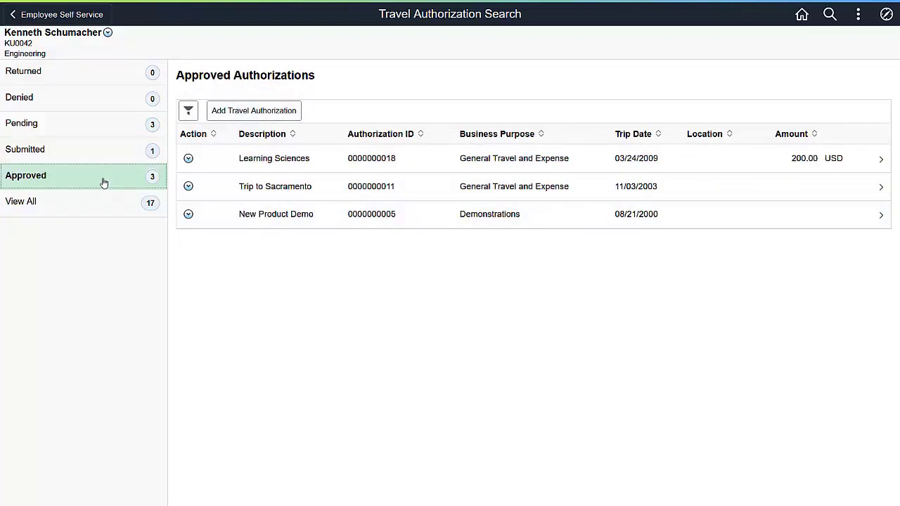
click(187, 159)
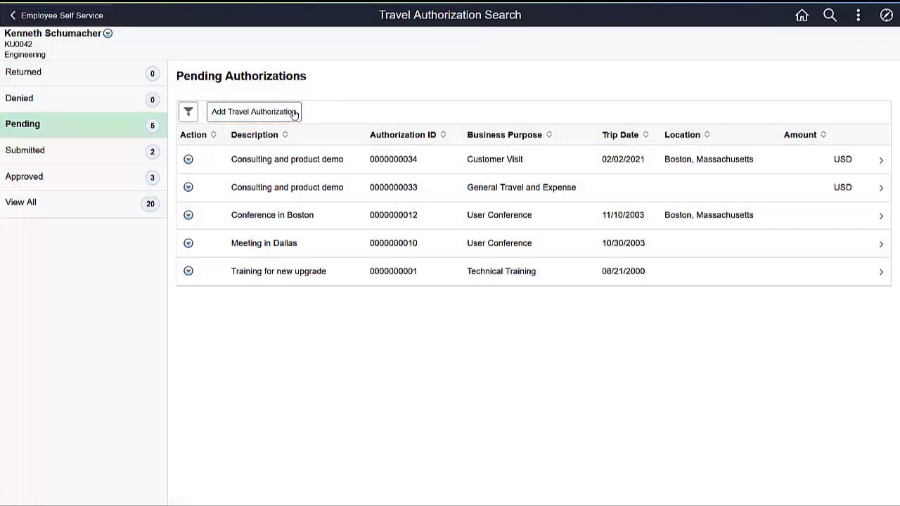
- Create a Customer Visit authorization to Boston and attach the department charge approval .msg email
click(293, 113)
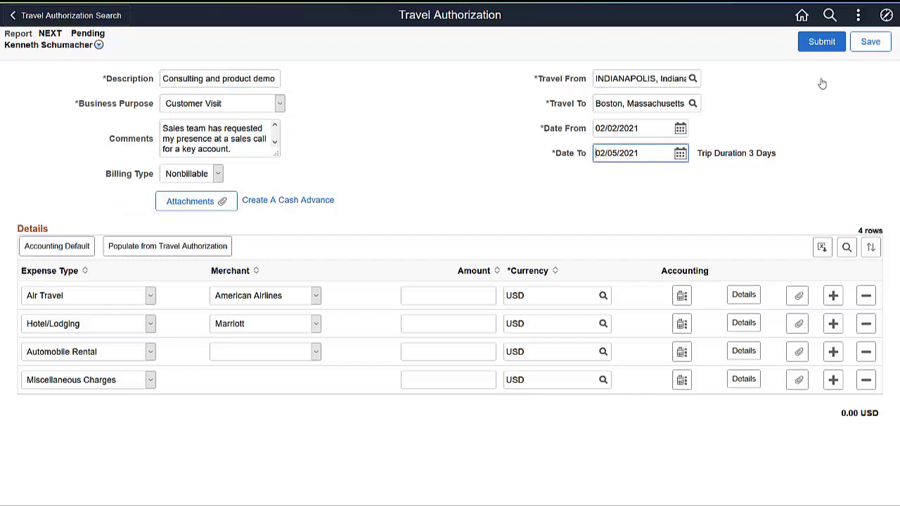
click(199, 204)
click(110, 172)
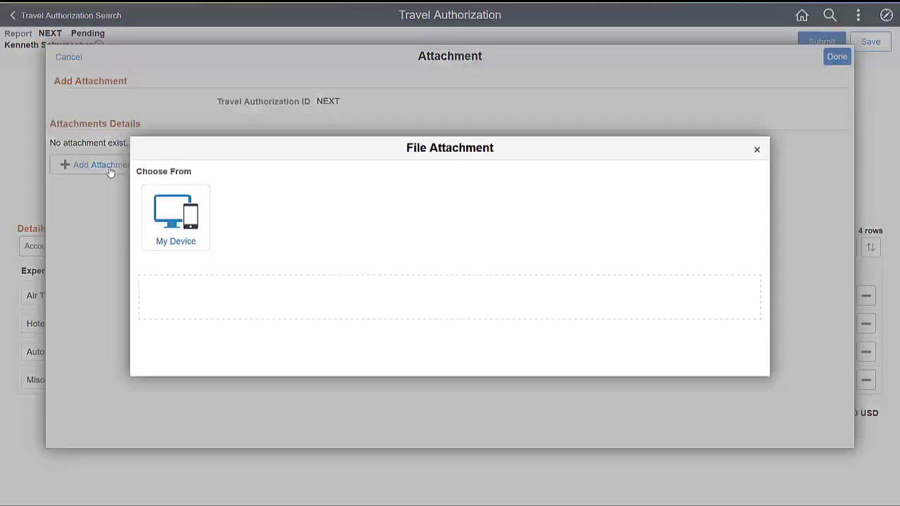
click(175, 214)
click(350, 260)
click(157, 265)
click(755, 149)
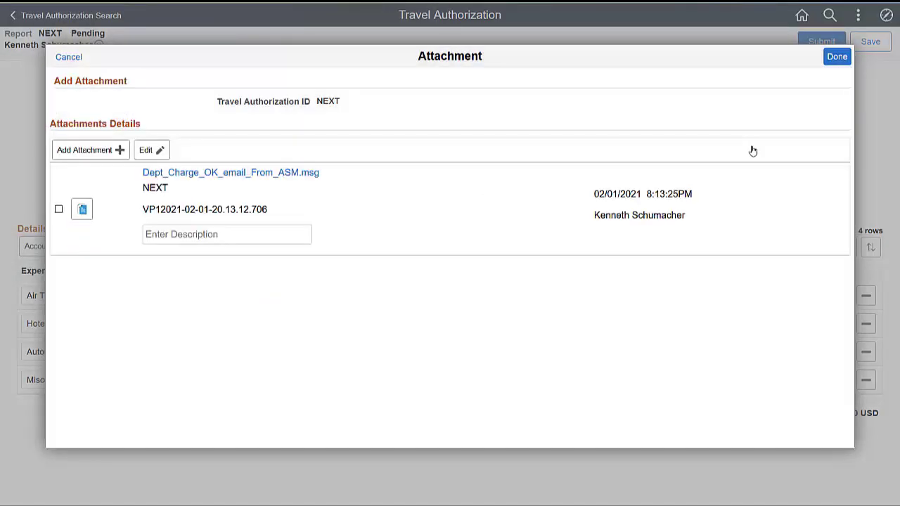
click(834, 60)
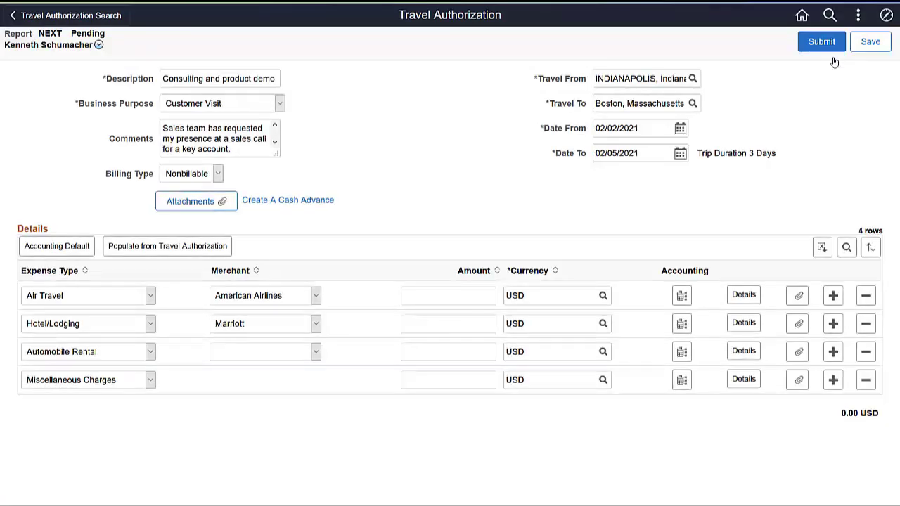
- Enter 2,400.00 USD for Air Travel and change its accounting department from 41000 to 21000
click(447, 296)
text(24)
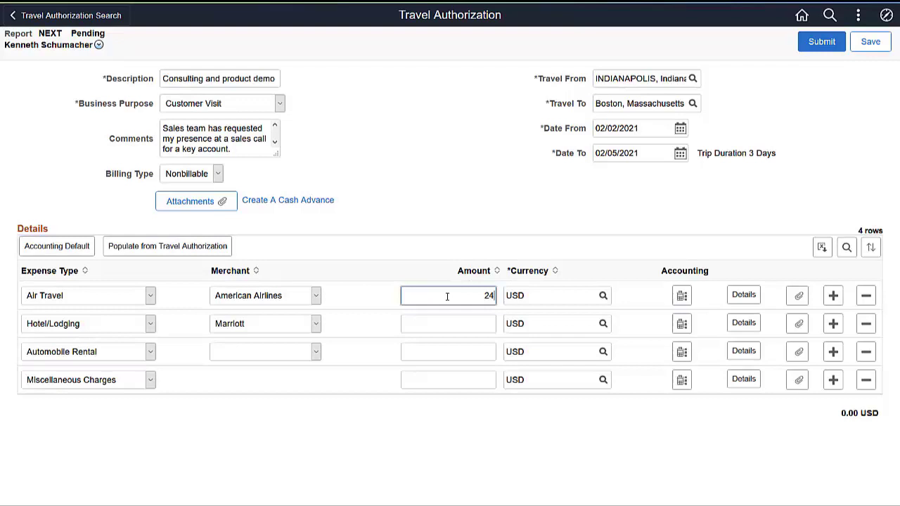
text(00)
click(681, 301)
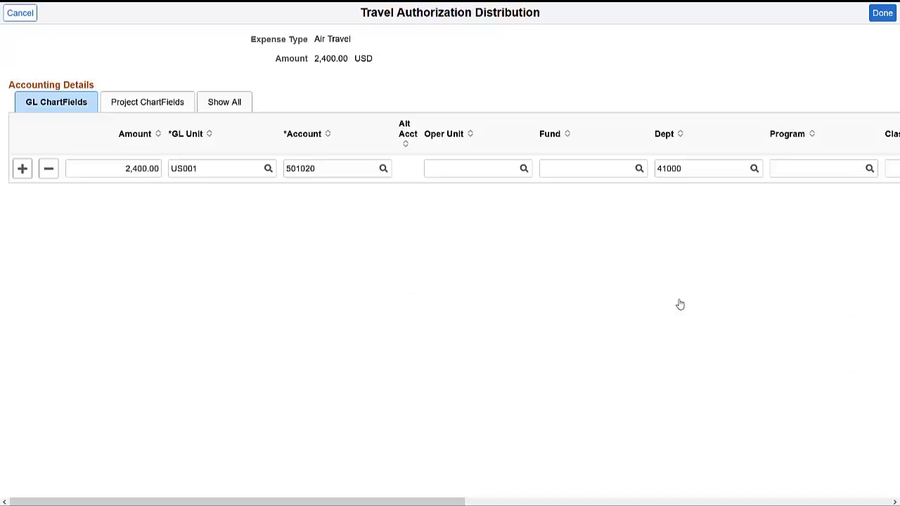
click(689, 169)
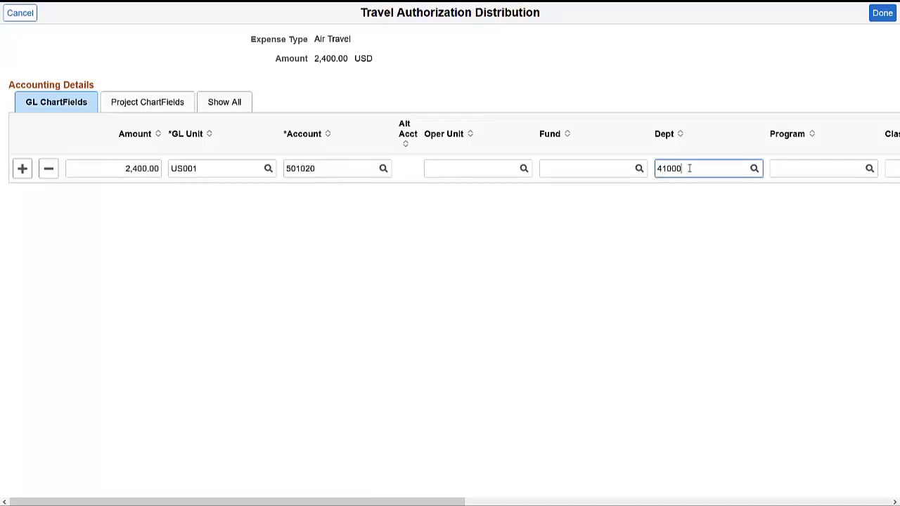
drag(689, 169, 656, 169)
text(21000)
click(673, 211)
click(875, 13)
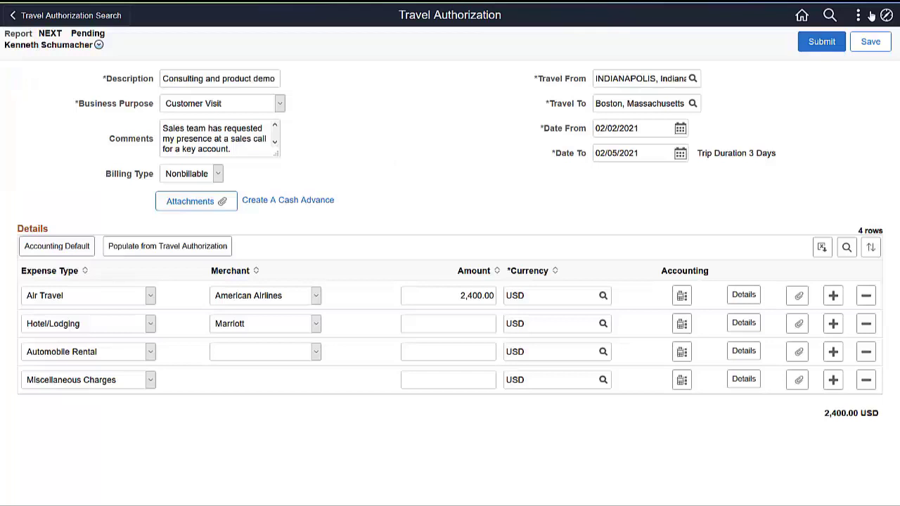
click(749, 298)
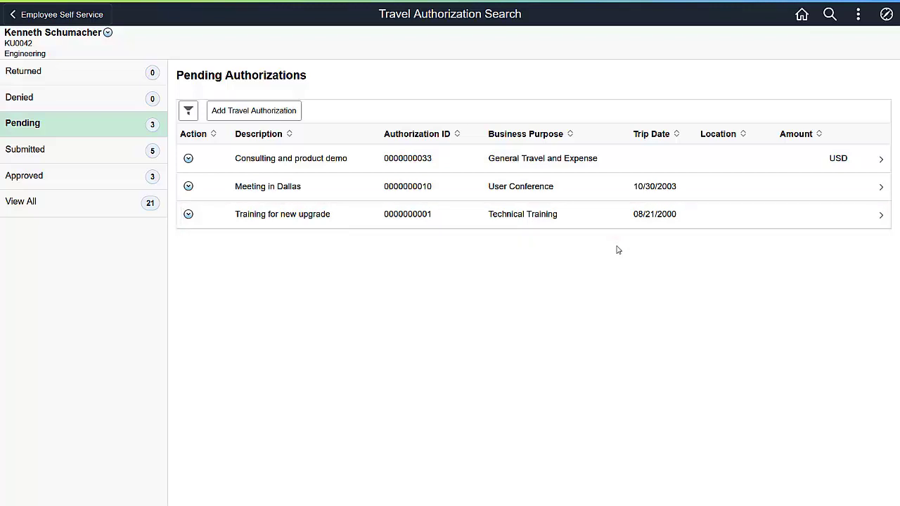
click(622, 220)
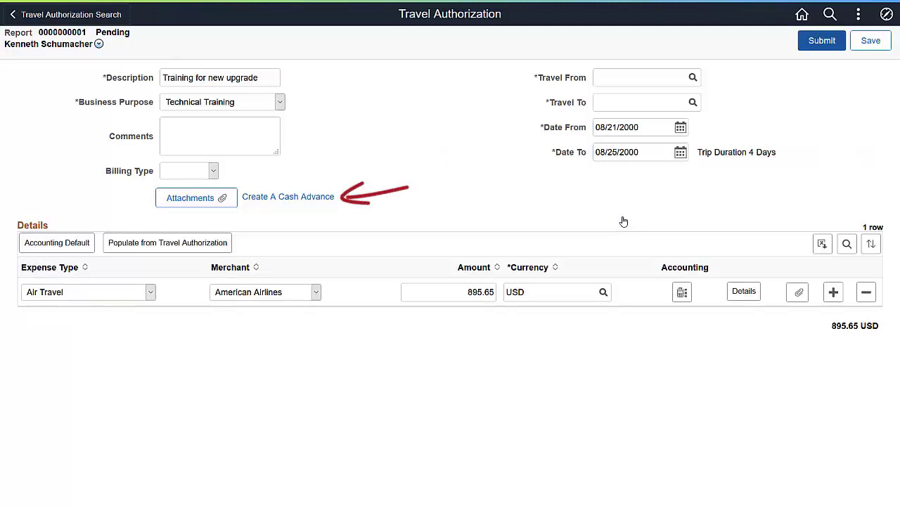
- Open the Create Cash Advance page for the Training for new upgrade authorization
click(325, 200)
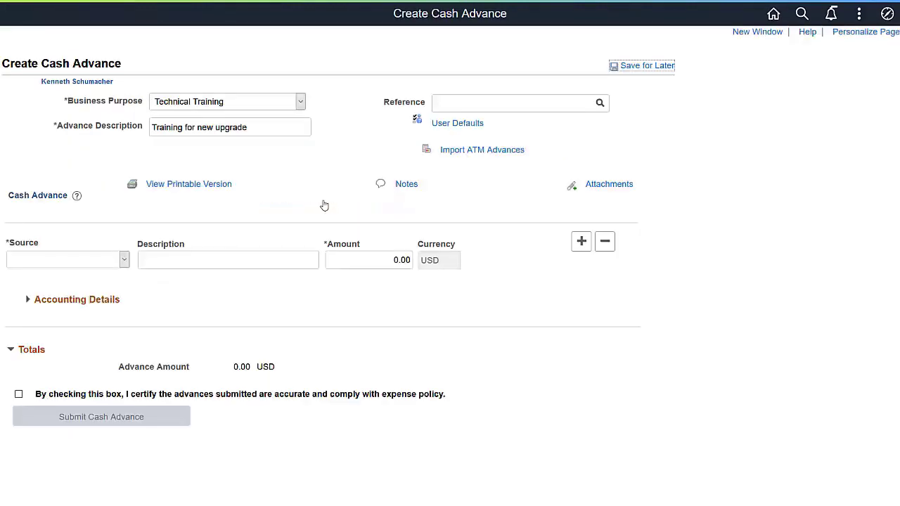